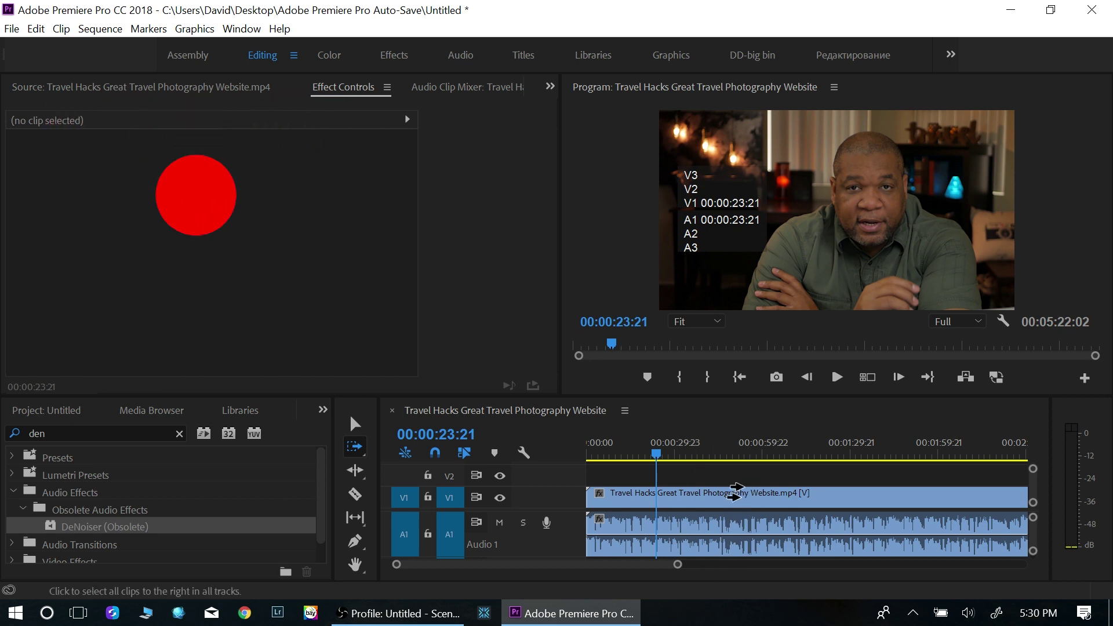
Select the interview clip and search the Effects panel for 'mul'
{"action": "left_click", "coordinate": [726, 510]}
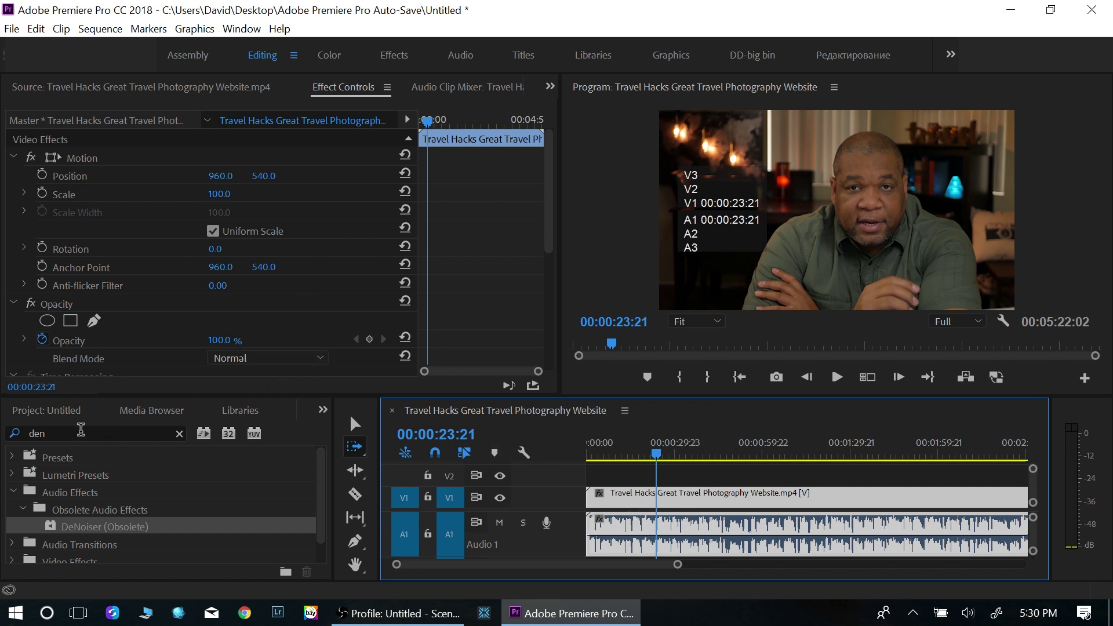
{"action": "left_click", "coordinate": [16, 432]}
{"action": "key", "text": "BackSpace"}
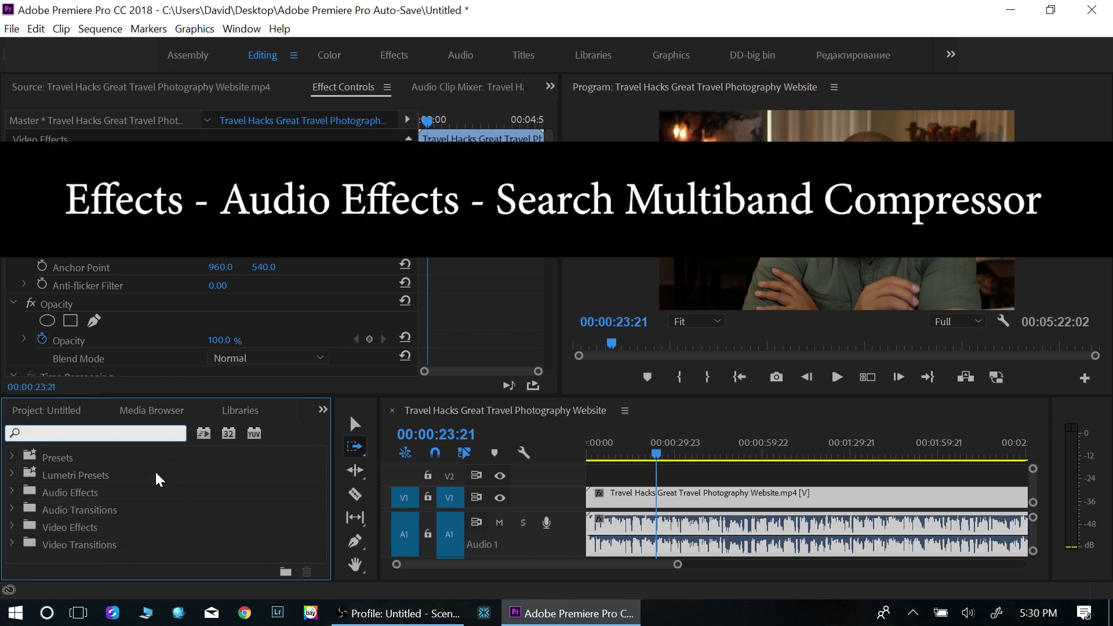
{"action": "type", "text": "mul"}
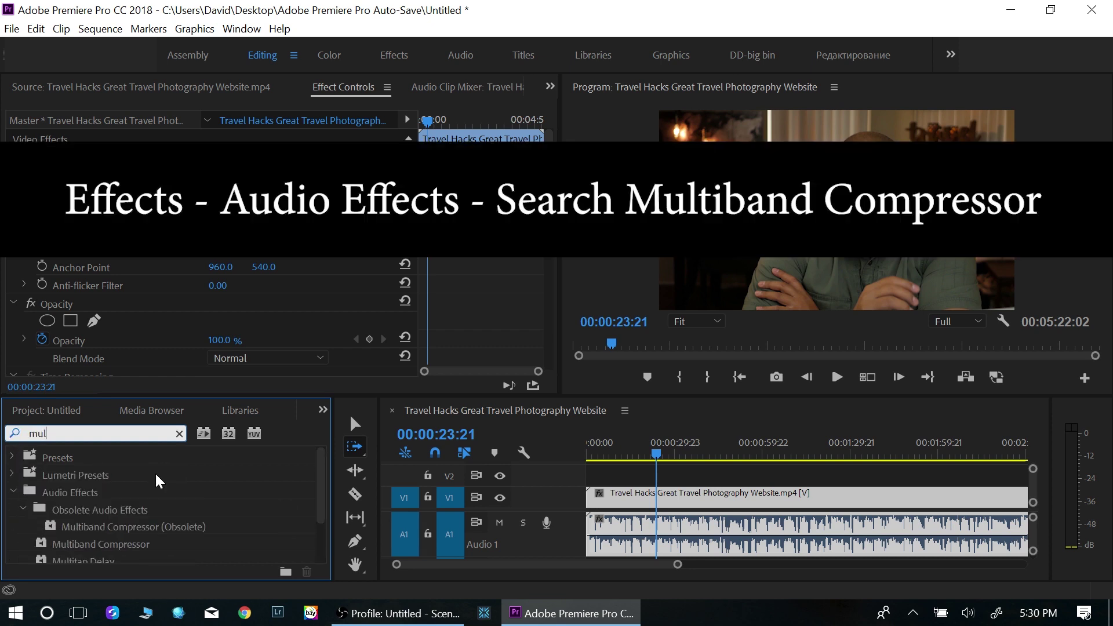
Drag Multiband Compressor onto the Audio 1 clip and scroll Effect Controls down to it
{"action": "left_click", "coordinate": [120, 546]}
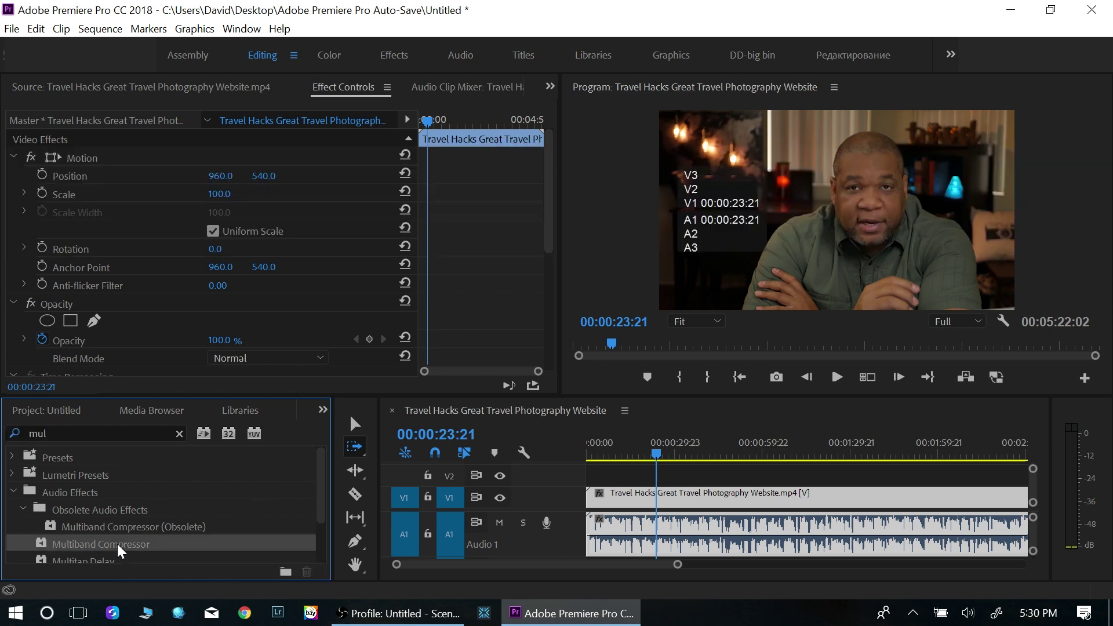
{"action": "left_click_drag", "start_coordinate": [81, 548], "coordinate": [657, 531]}
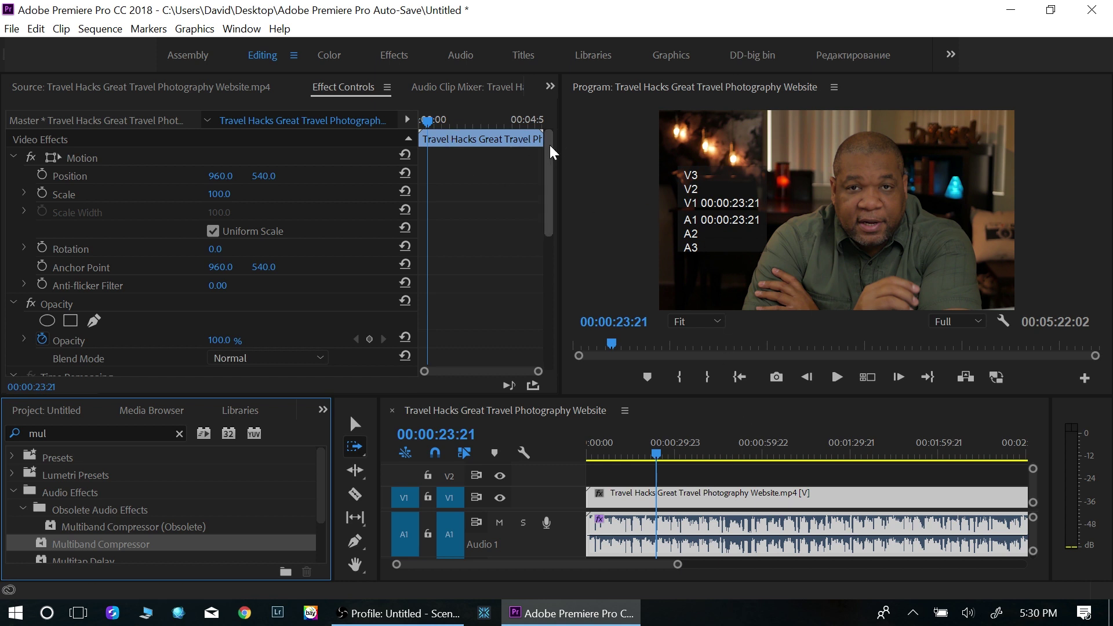
{"action": "left_click_drag", "start_coordinate": [549, 154], "coordinate": [555, 288]}
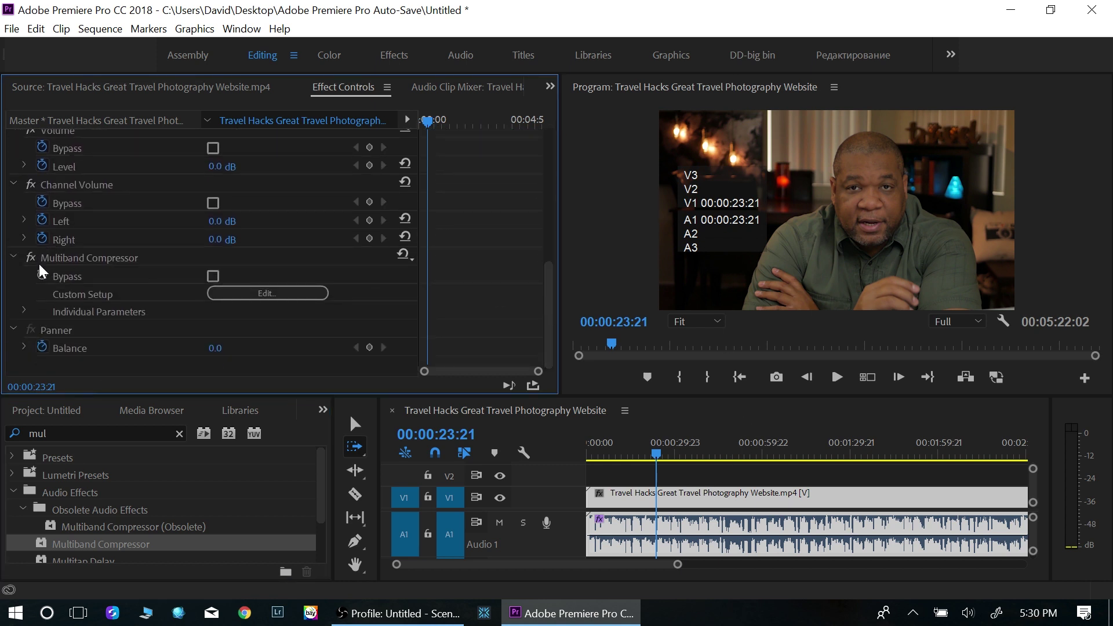
Open the compressor's Custom Setup editor and enlarge it to show output gain, limiter, and each band's threshold, ratio and Release
{"action": "left_click", "coordinate": [264, 293]}
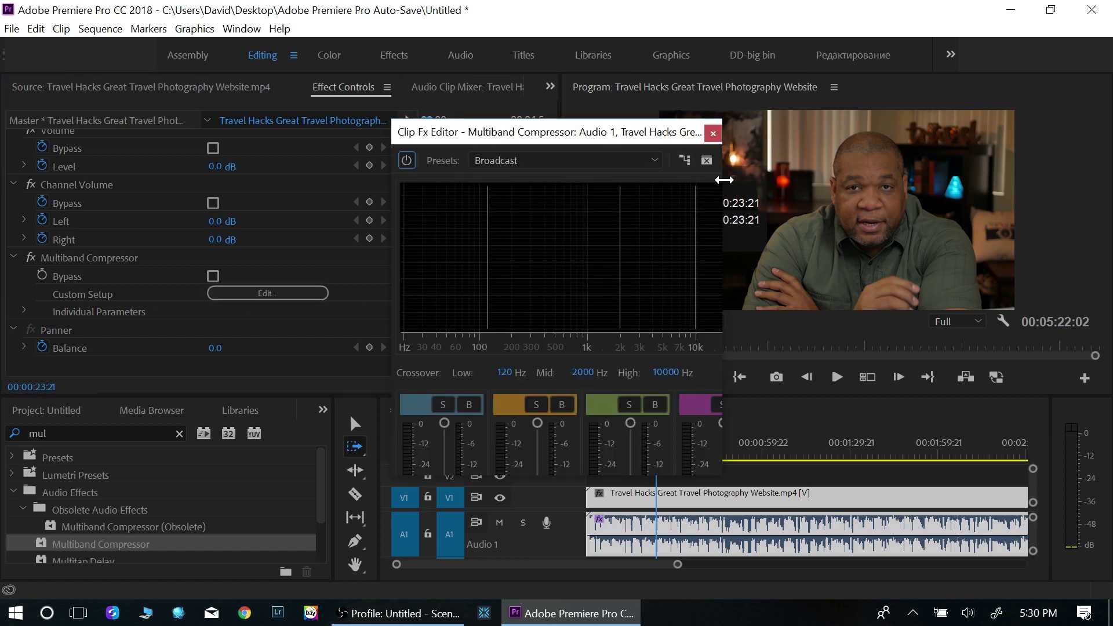
{"action": "left_click_drag", "start_coordinate": [721, 179], "coordinate": [936, 165]}
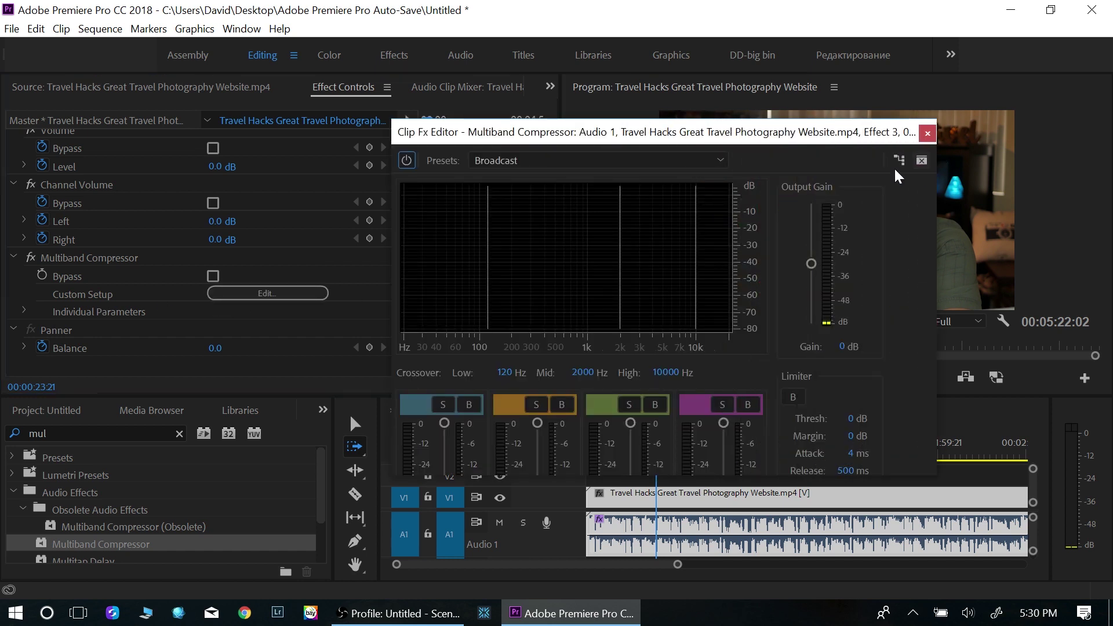
{"action": "left_click_drag", "start_coordinate": [714, 134], "coordinate": [640, 81]}
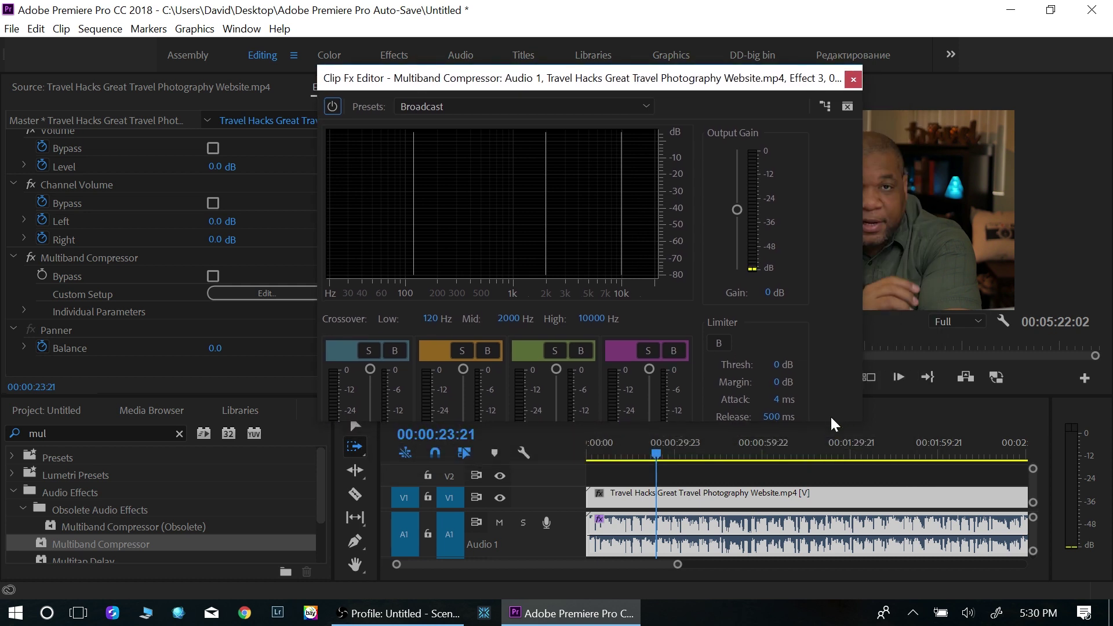
{"action": "left_click_drag", "start_coordinate": [825, 422], "coordinate": [816, 547]}
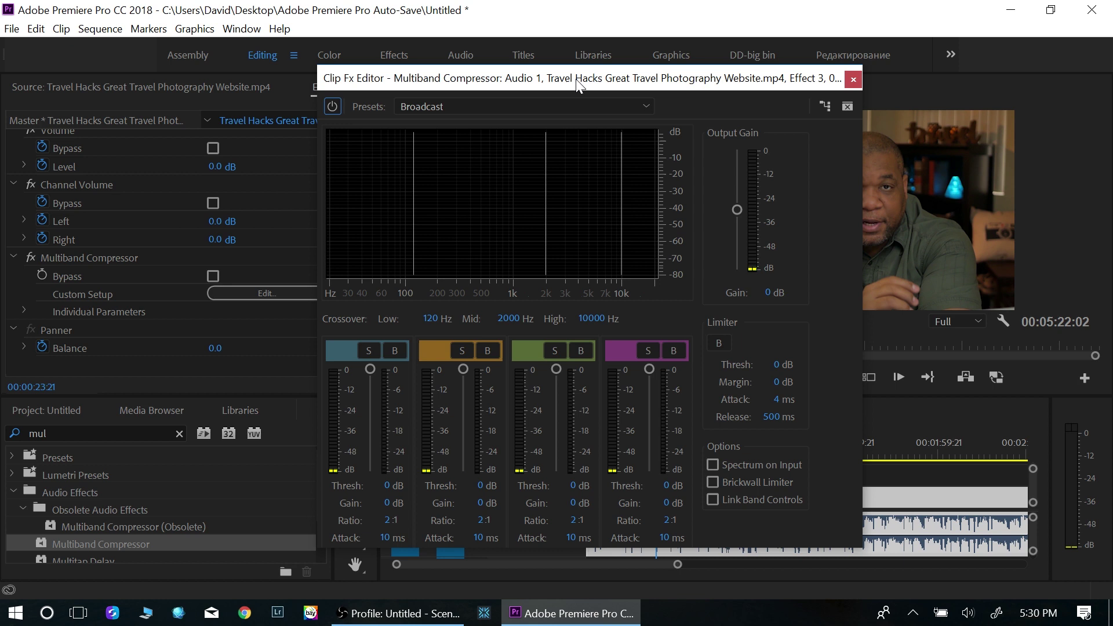
{"action": "left_click_drag", "start_coordinate": [576, 79], "coordinate": [511, 37]}
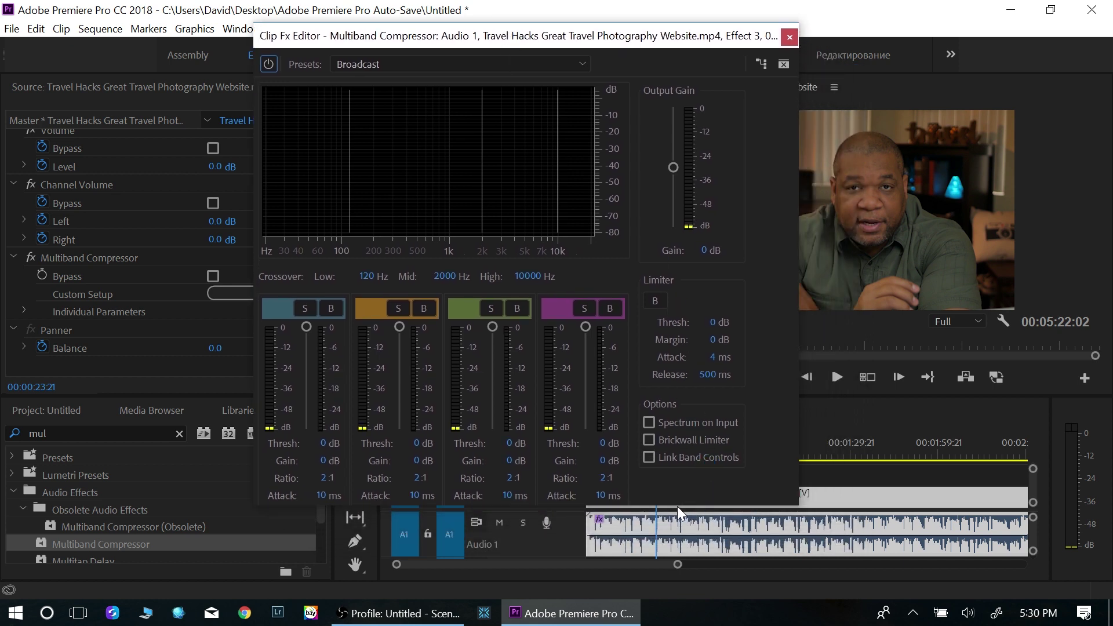
{"action": "left_click_drag", "start_coordinate": [677, 506], "coordinate": [676, 537]}
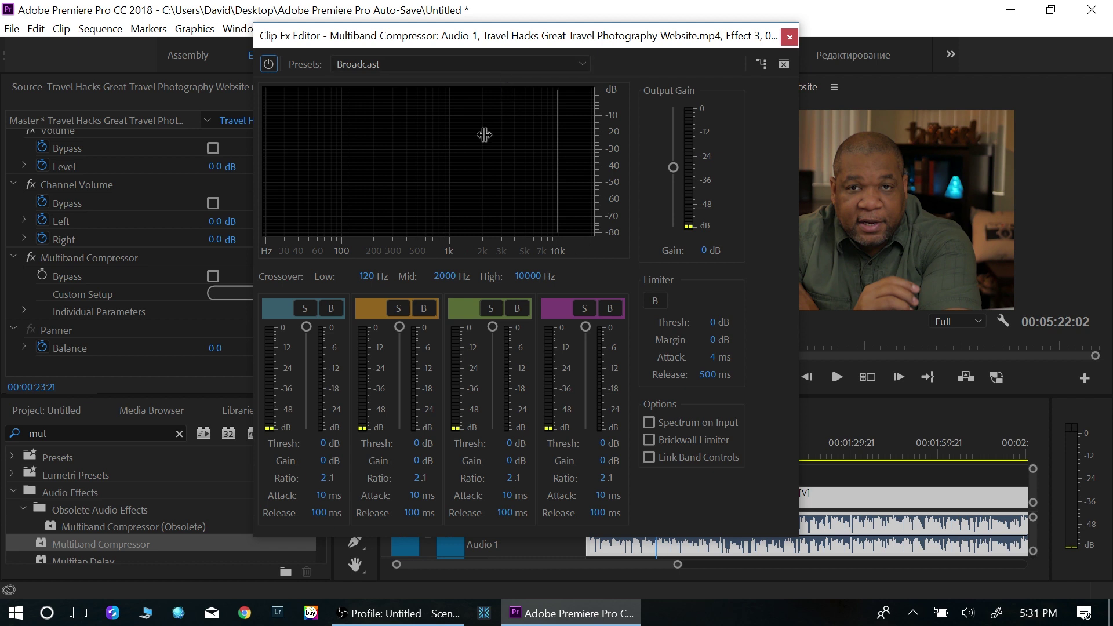
Preview the compressed audio briefly, then bring up the compressor's preset list with Broadcast current
{"action": "key", "text": "space"}
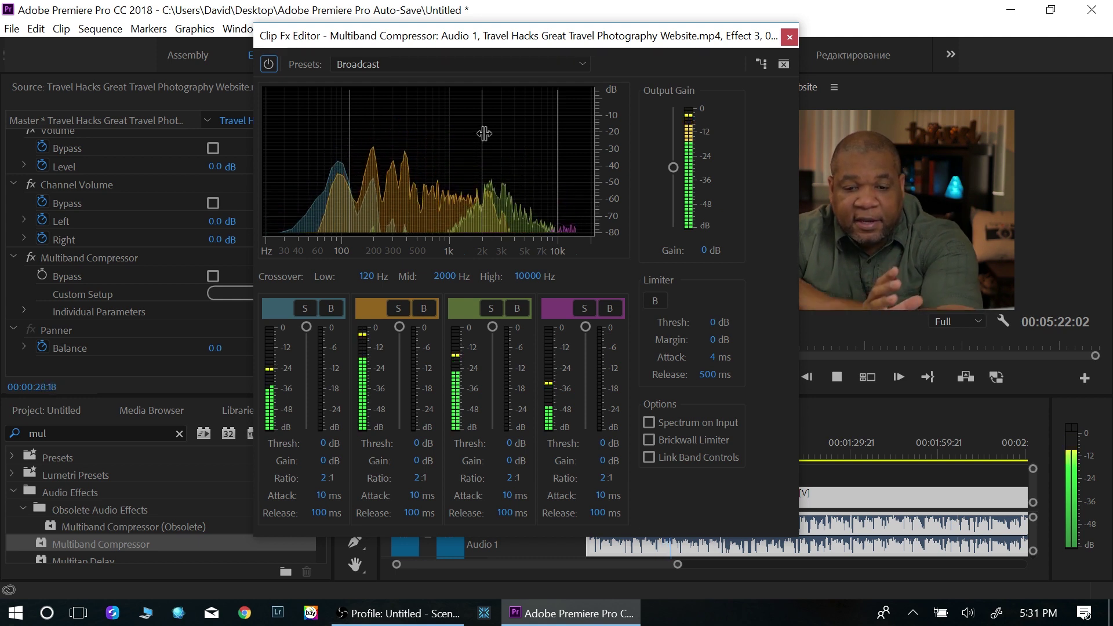
{"action": "key", "text": "space"}
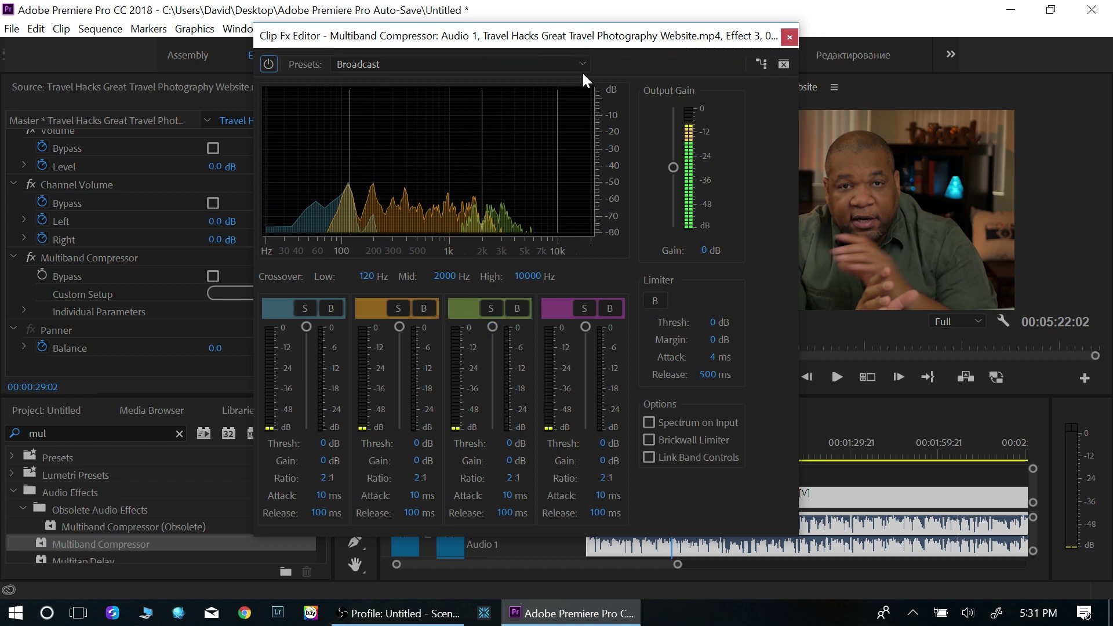
{"action": "left_click", "coordinate": [533, 63]}
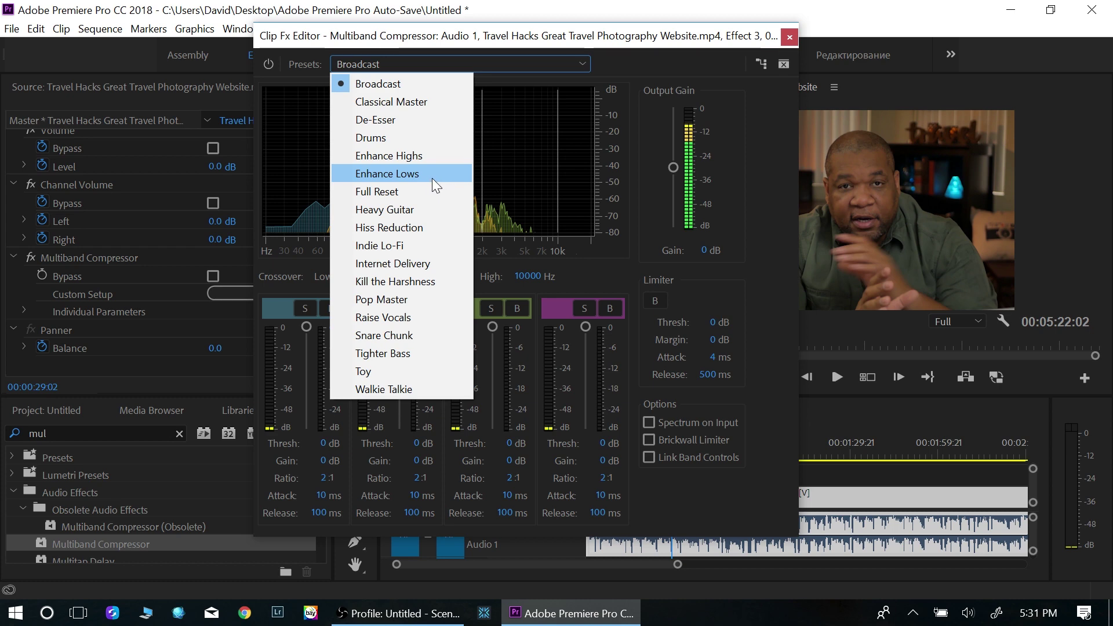
Resume playback and audition the De-Esser, Full Reset and Internet Delivery presets
{"action": "key", "text": "space"}
{"action": "left_click", "coordinate": [534, 64]}
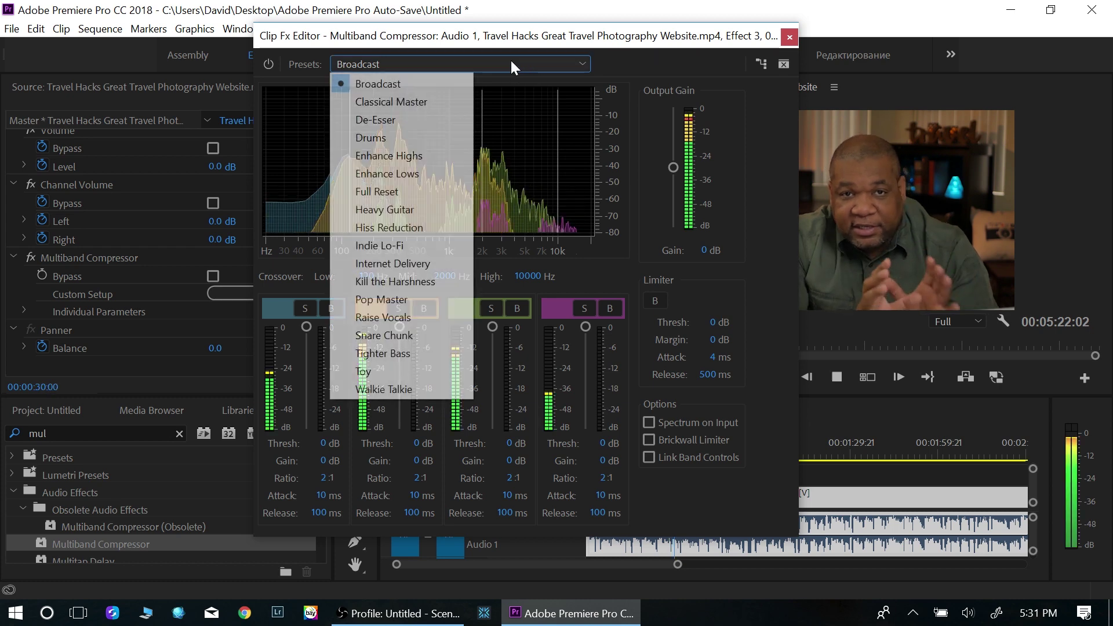
{"action": "left_click", "coordinate": [421, 124]}
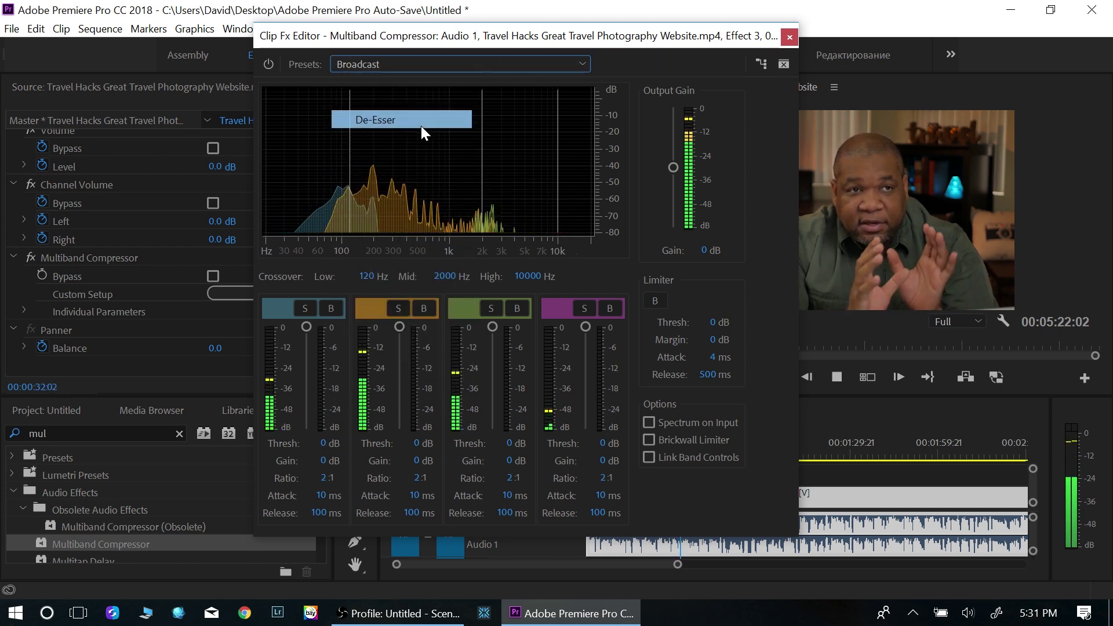
{"action": "left_click", "coordinate": [514, 64]}
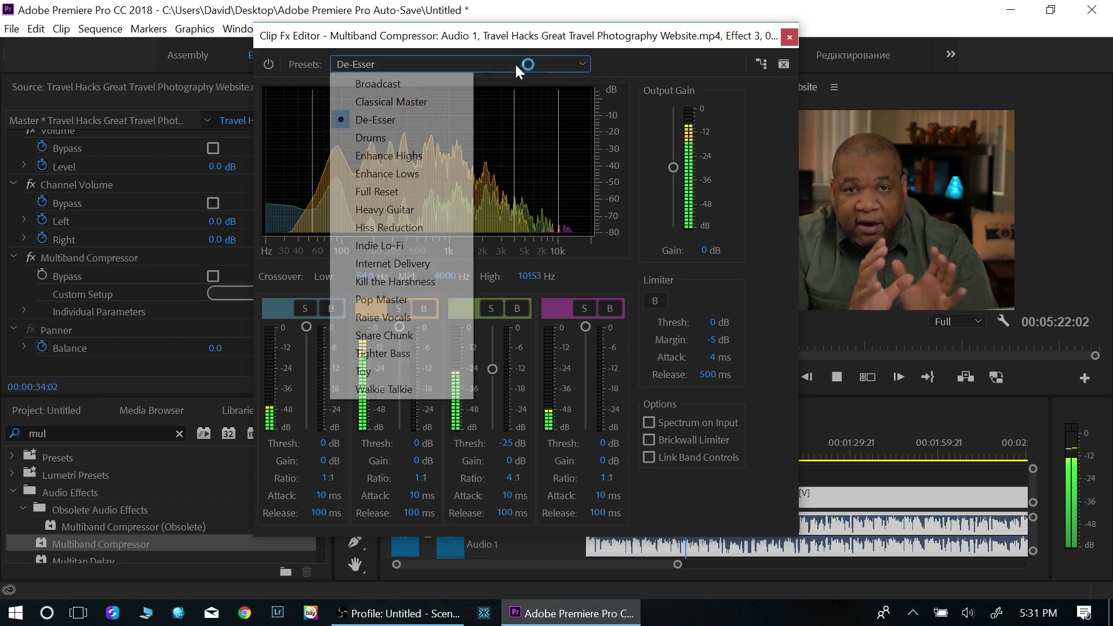
{"action": "left_click", "coordinate": [416, 194]}
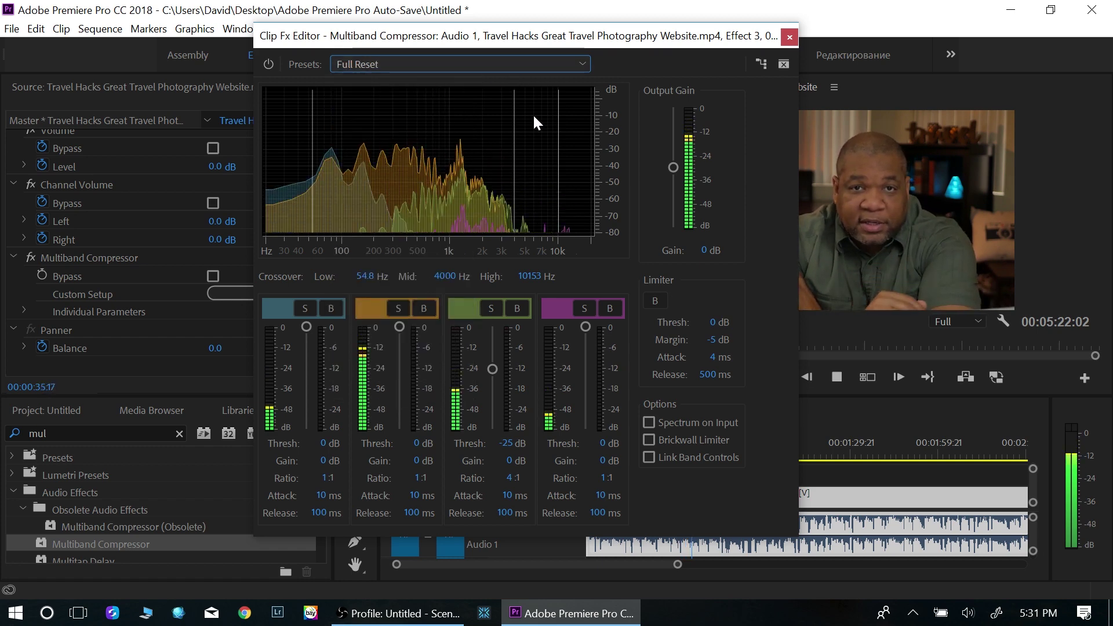
{"action": "left_click", "coordinate": [537, 62]}
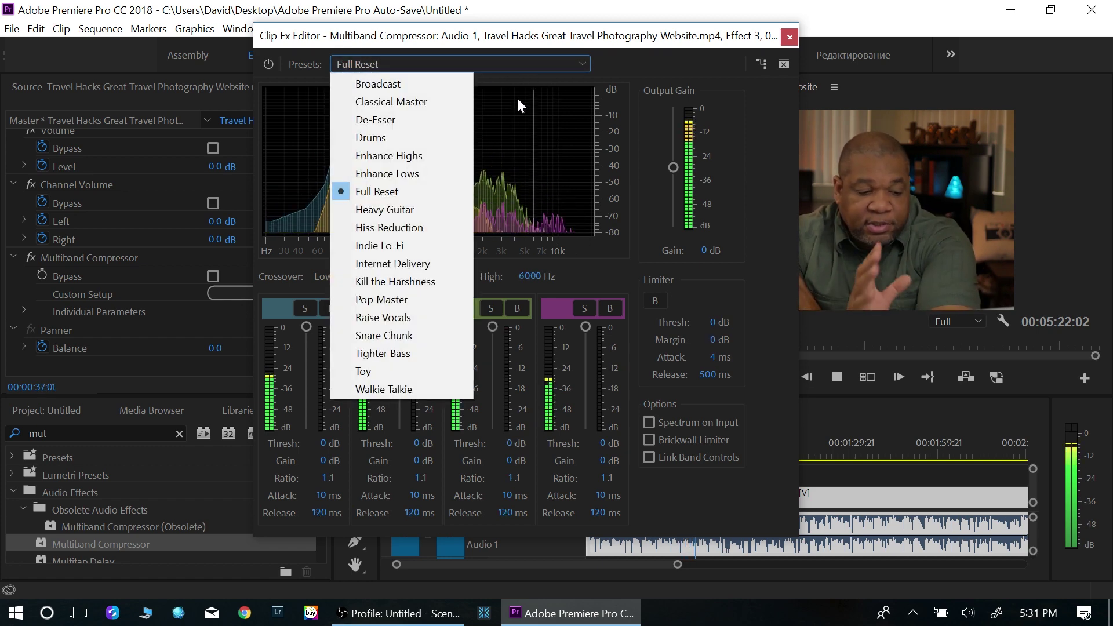
{"action": "left_click", "coordinate": [430, 259]}
Try Raise Vocals and Tighter Bass, then settle on Enhance Lows (crossovers 80, 250, 10000 Hz)
{"action": "left_click", "coordinate": [522, 61]}
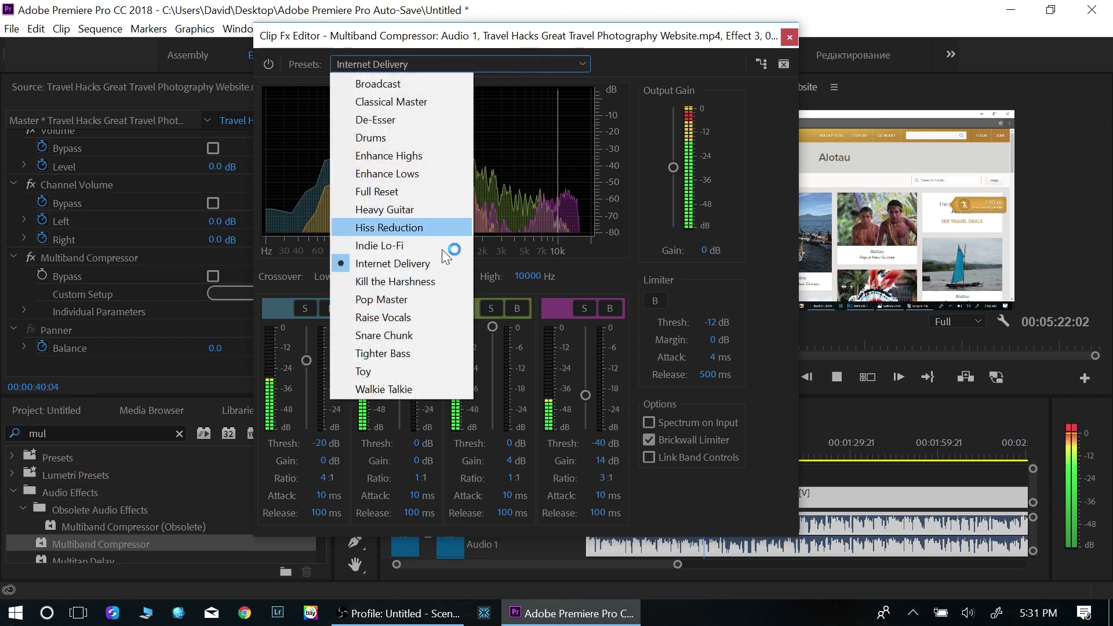
{"action": "left_click", "coordinate": [423, 313]}
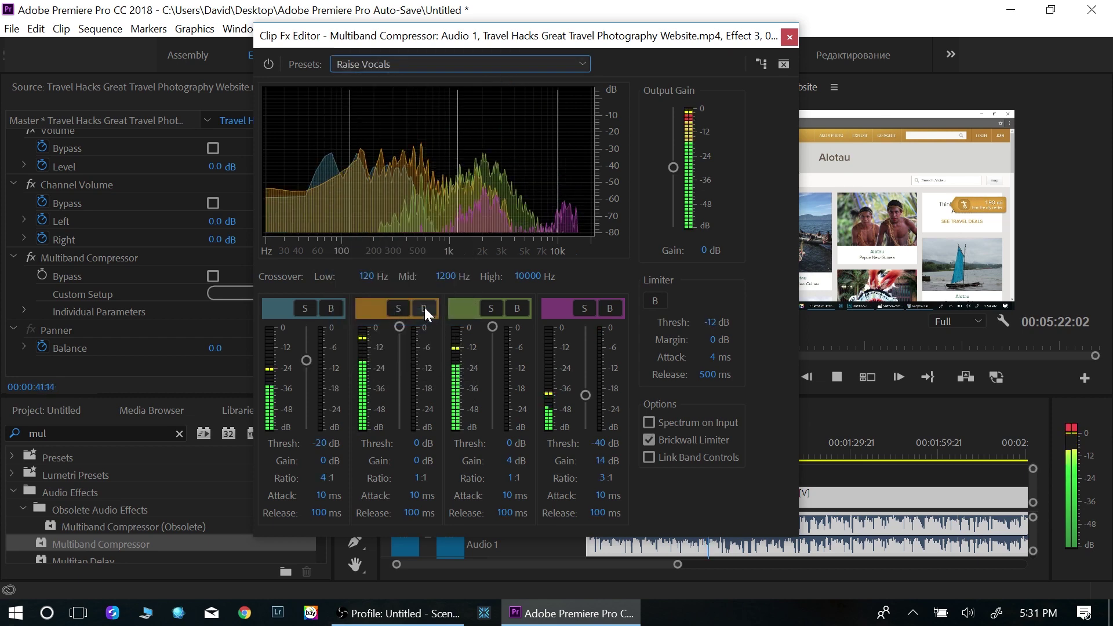
{"action": "left_click", "coordinate": [510, 61]}
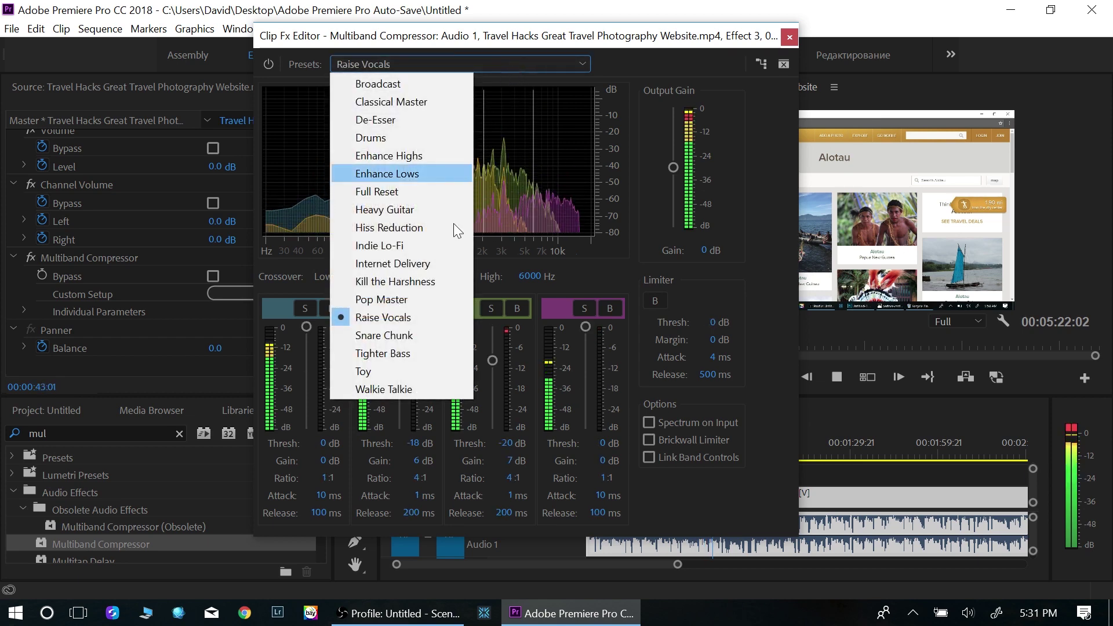
{"action": "left_click", "coordinate": [425, 355]}
{"action": "left_click", "coordinate": [522, 60]}
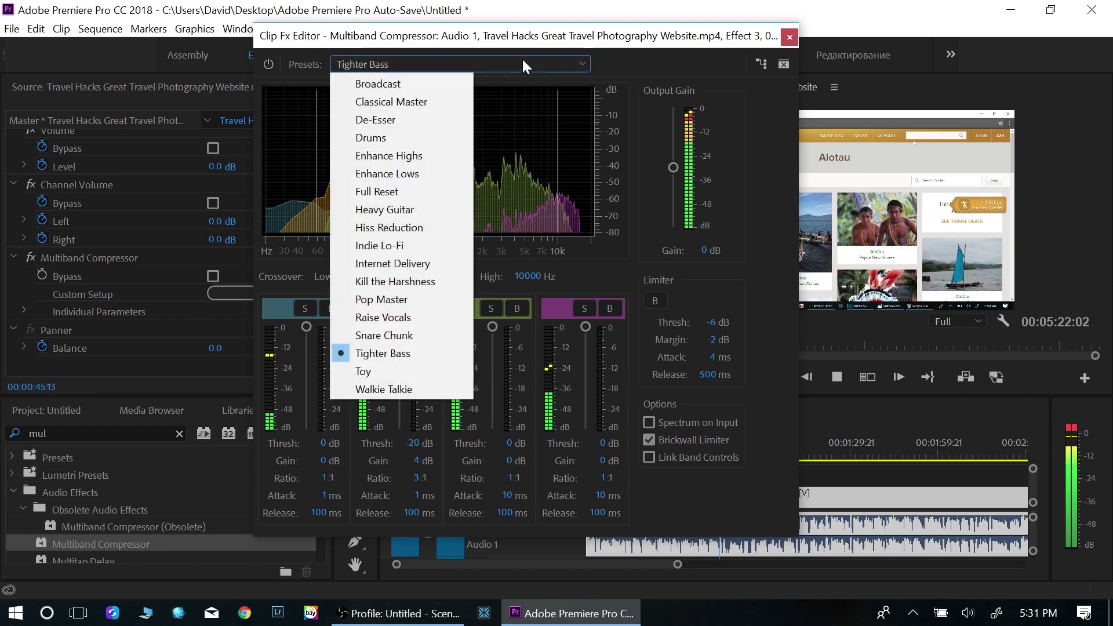
{"action": "left_click", "coordinate": [395, 177]}
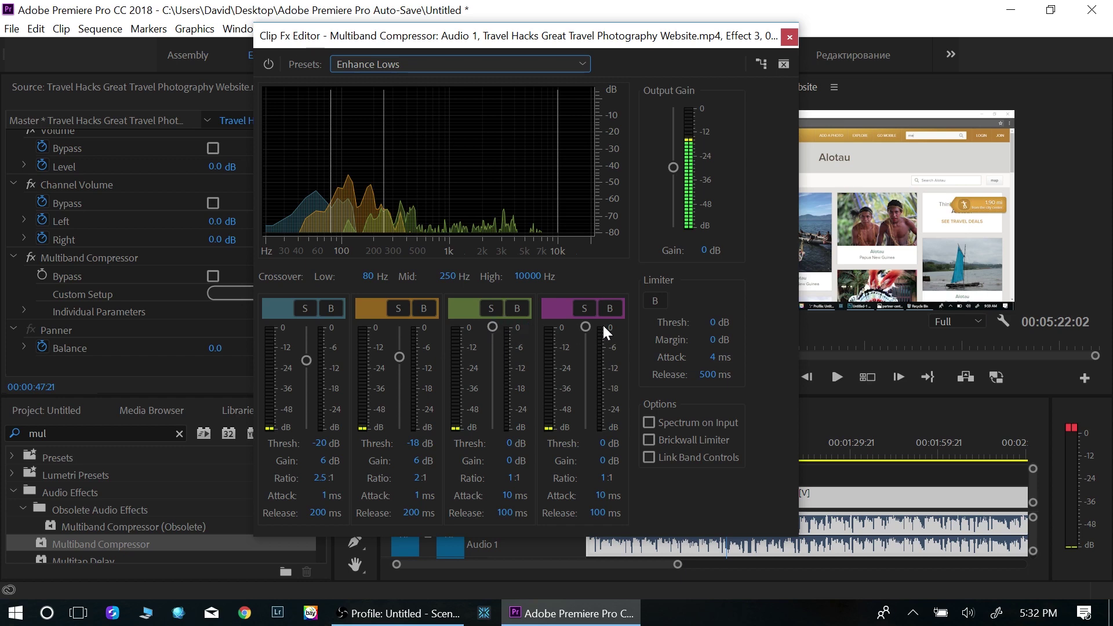
Show the compressor preset list again while Enhance Lows stays active
{"action": "left_click", "coordinate": [441, 64]}
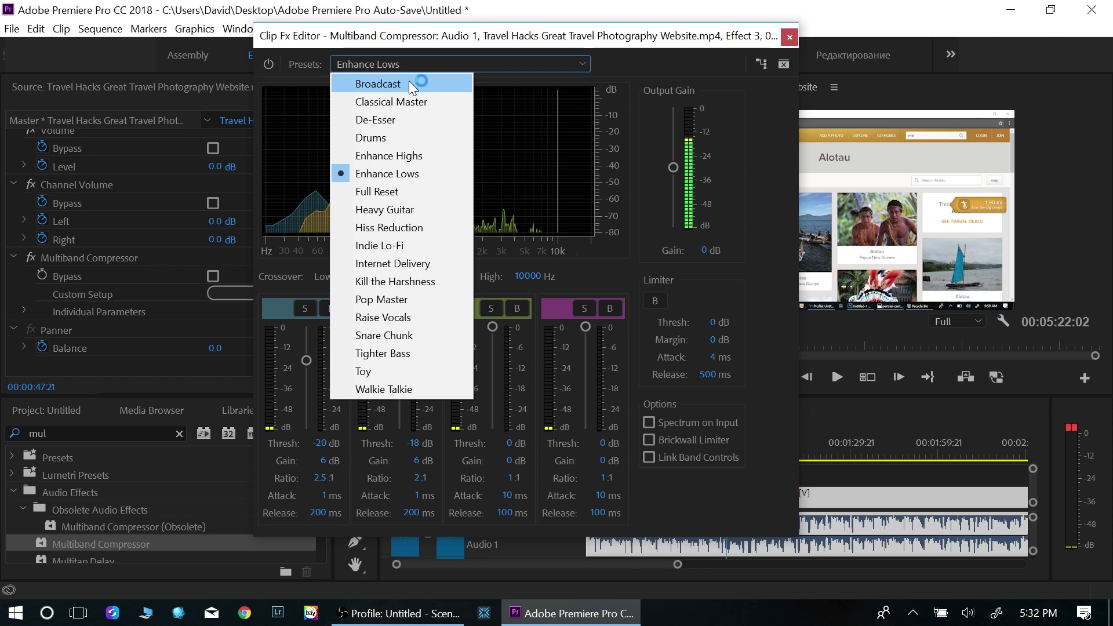
Switch the compressor to the Broadcast preset, preview the clip, and save the project
{"action": "left_click", "coordinate": [391, 83]}
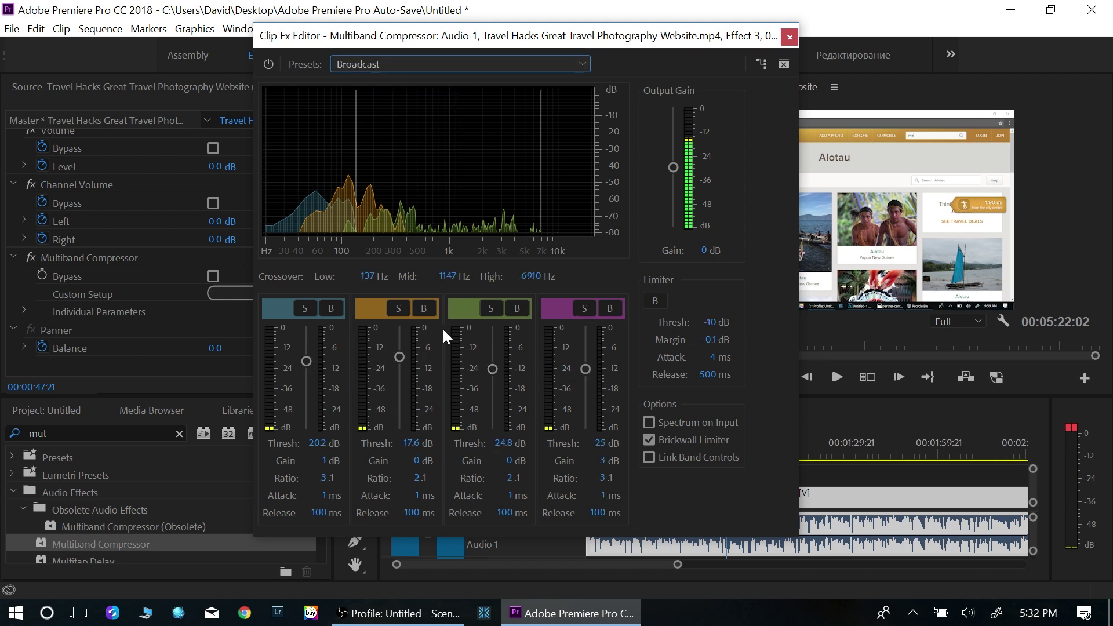
{"action": "key", "text": "space"}
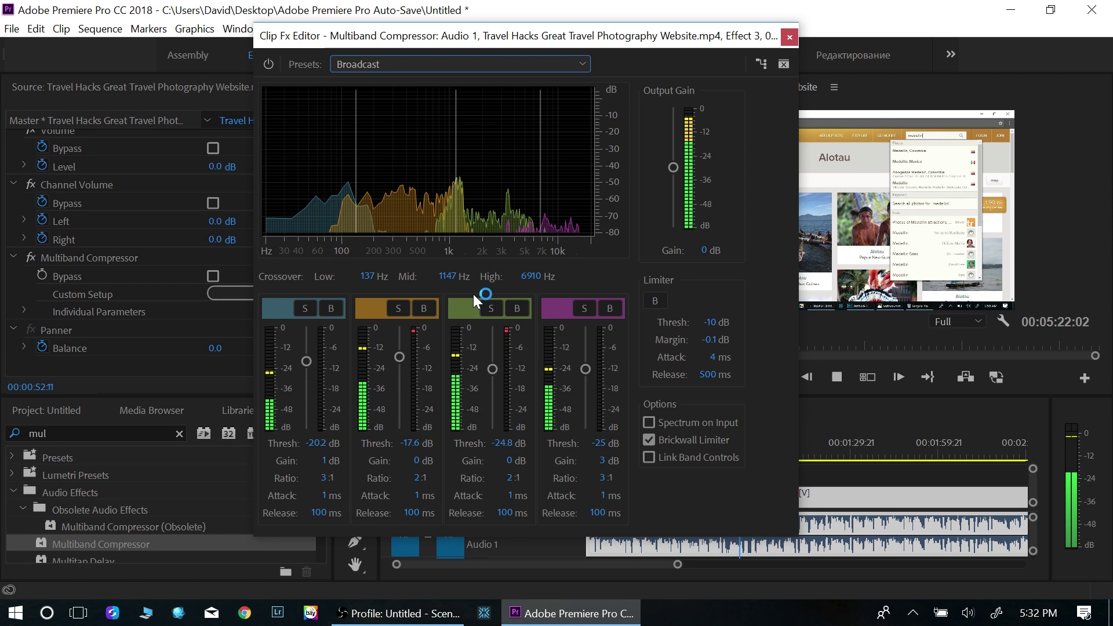
{"action": "key", "text": "space"}
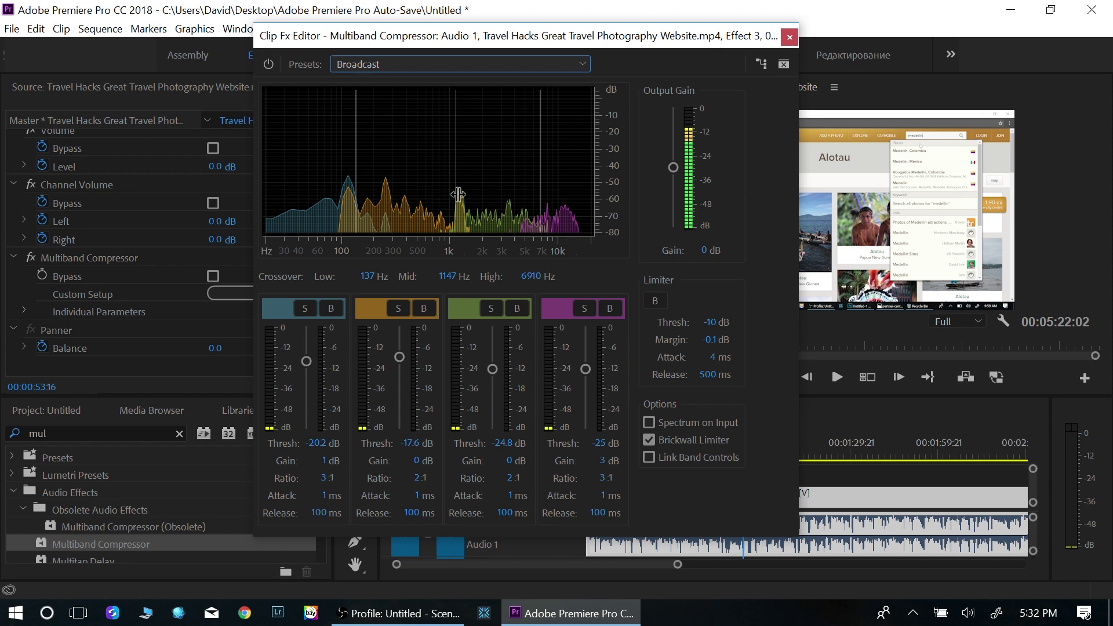
{"action": "key", "text": "ctrl+s"}
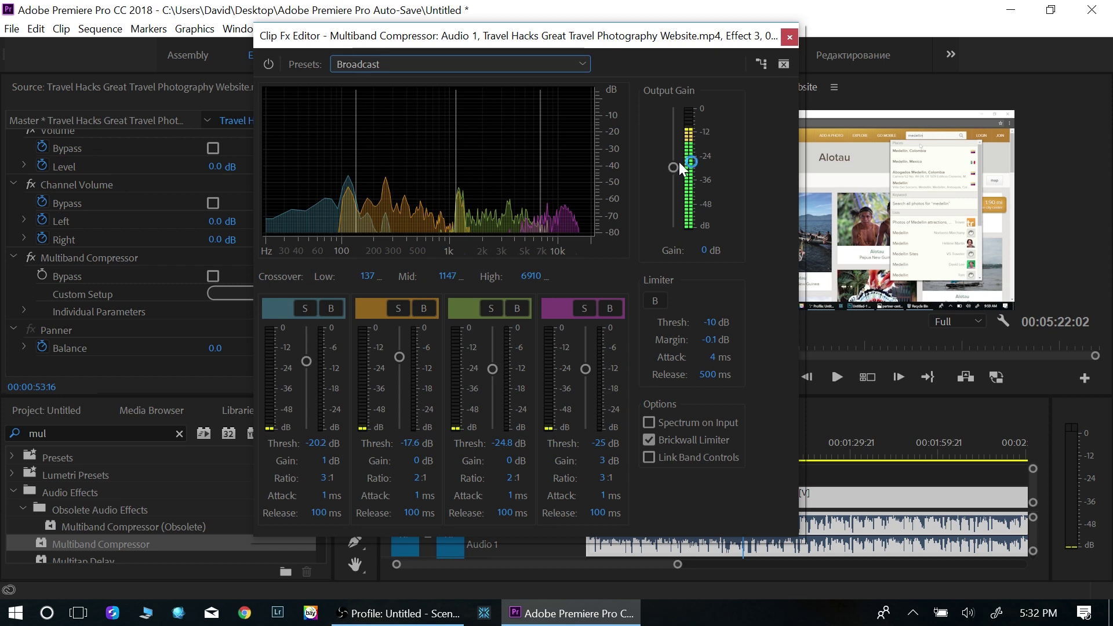
Lower the compressor's output gain from 0 dB to -5 dB while previewing playback
{"action": "key", "text": "space"}
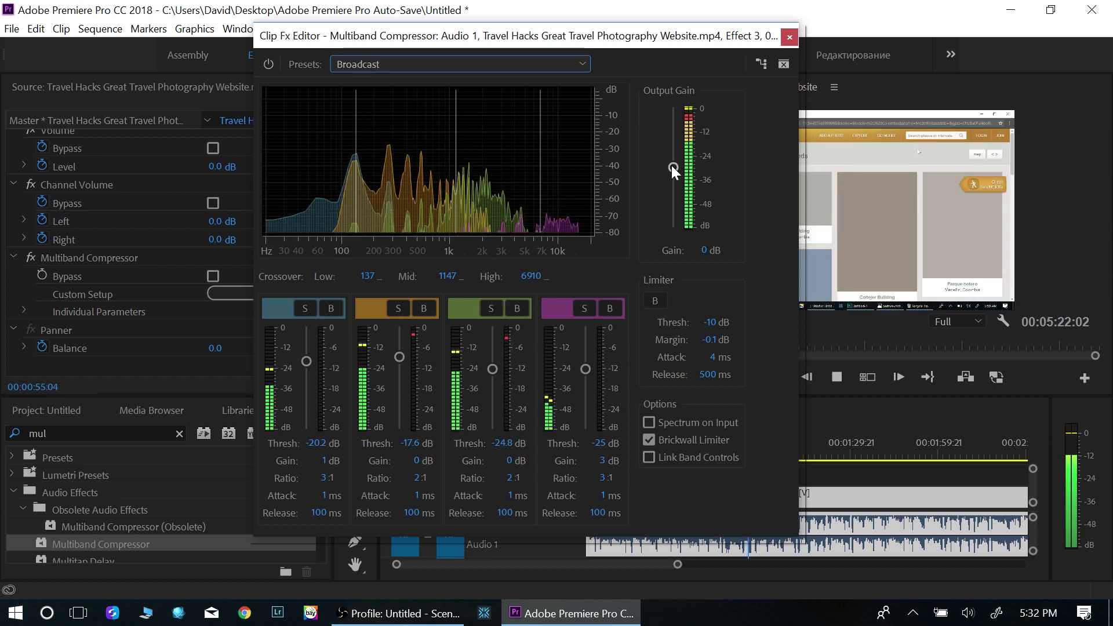
{"action": "left_click_drag", "start_coordinate": [671, 166], "coordinate": [671, 183]}
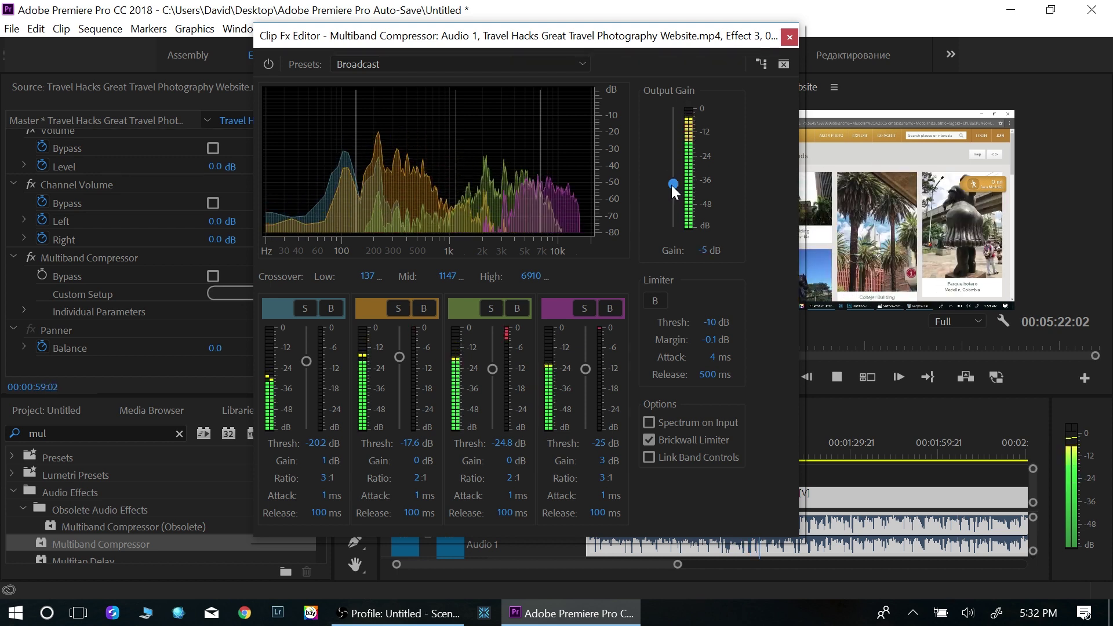
{"action": "key", "text": "space"}
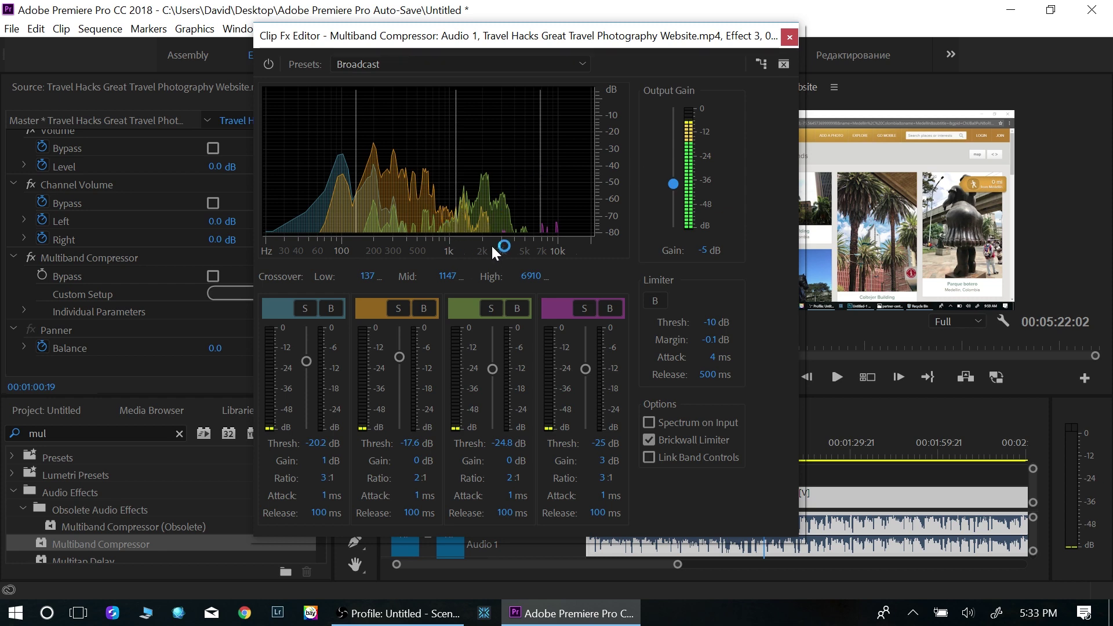
Keep the Broadcast preset and move the compressor editor up and to the right
{"action": "left_click", "coordinate": [521, 69]}
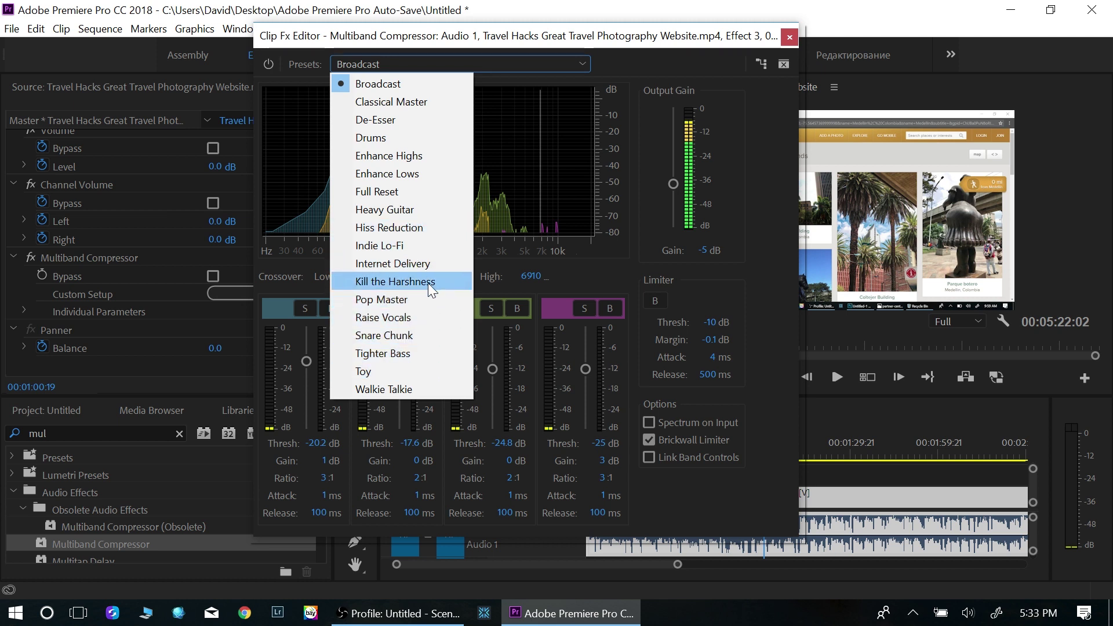
{"action": "left_click", "coordinate": [669, 58]}
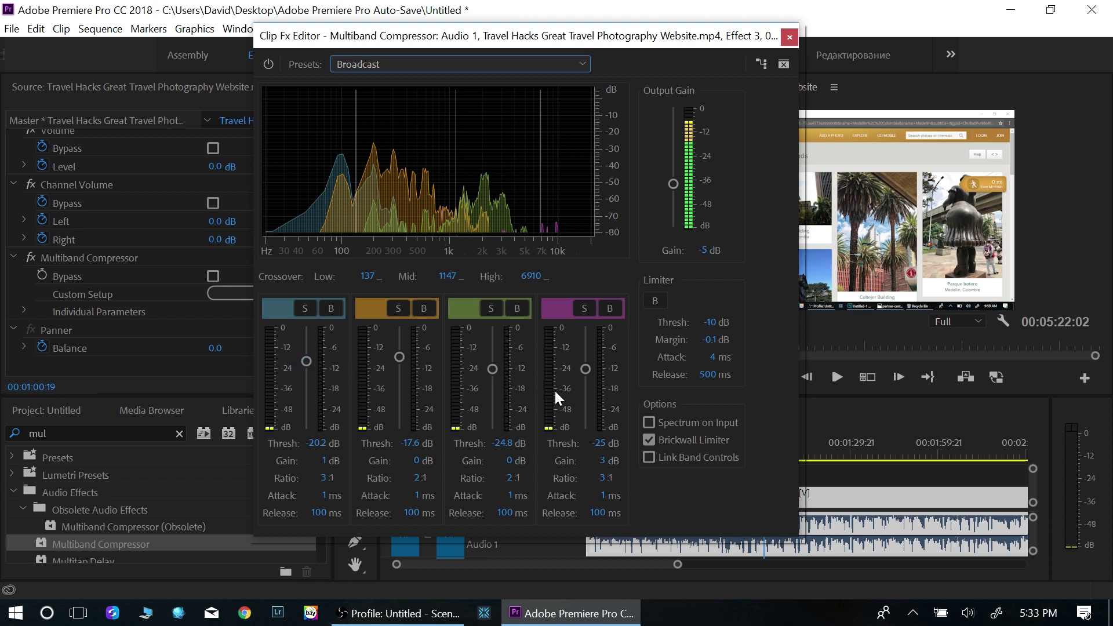
{"action": "left_click", "coordinate": [499, 373]}
{"action": "left_click_drag", "start_coordinate": [623, 41], "coordinate": [704, 28]}
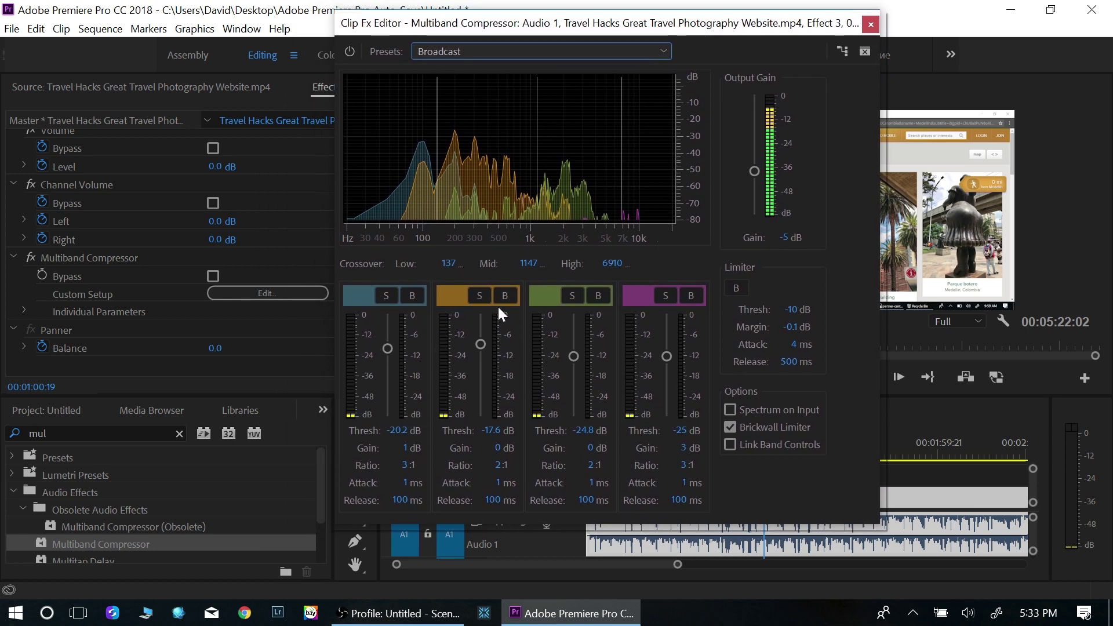
{"action": "left_click", "coordinate": [573, 296]}
Close the Multiband Compressor editor, then reopen it from Custom Setup's Edit button
{"action": "left_click", "coordinate": [870, 23]}
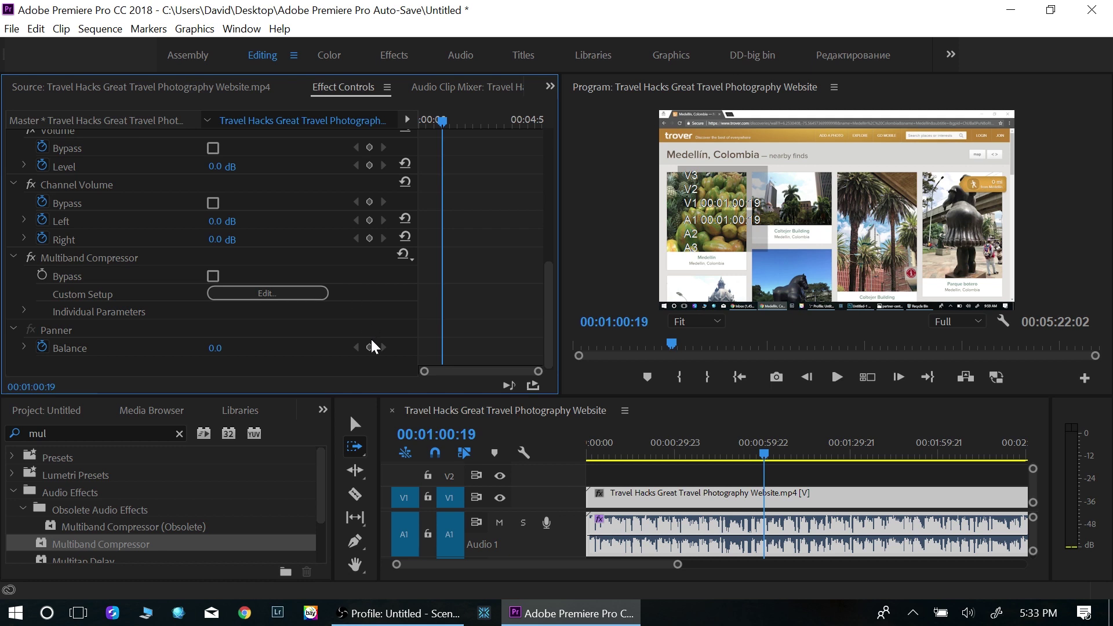
{"action": "left_click", "coordinate": [274, 298]}
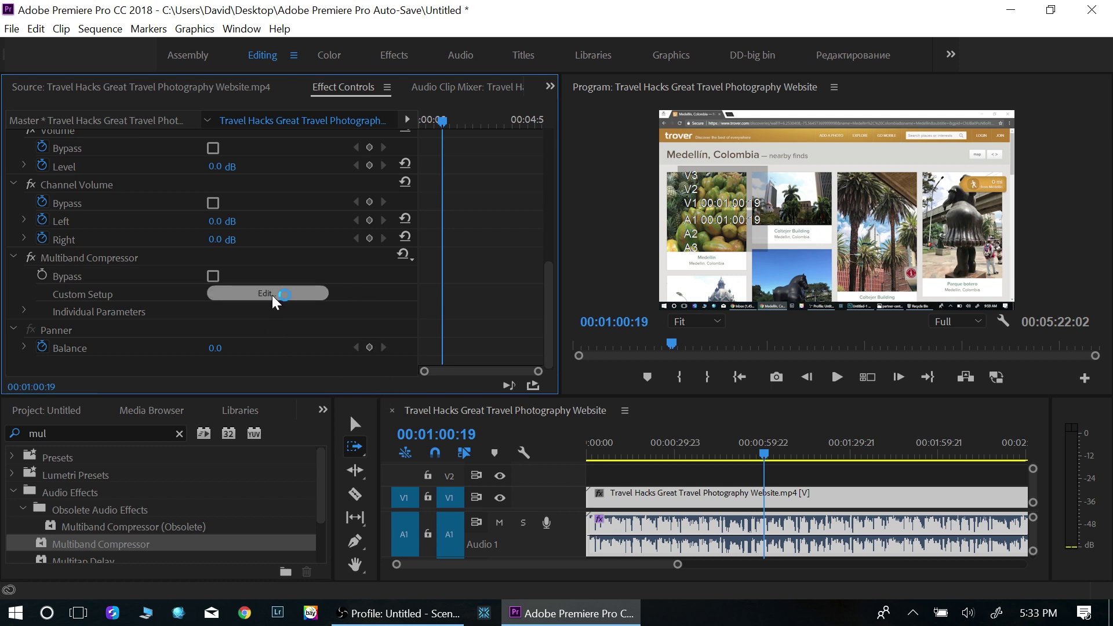